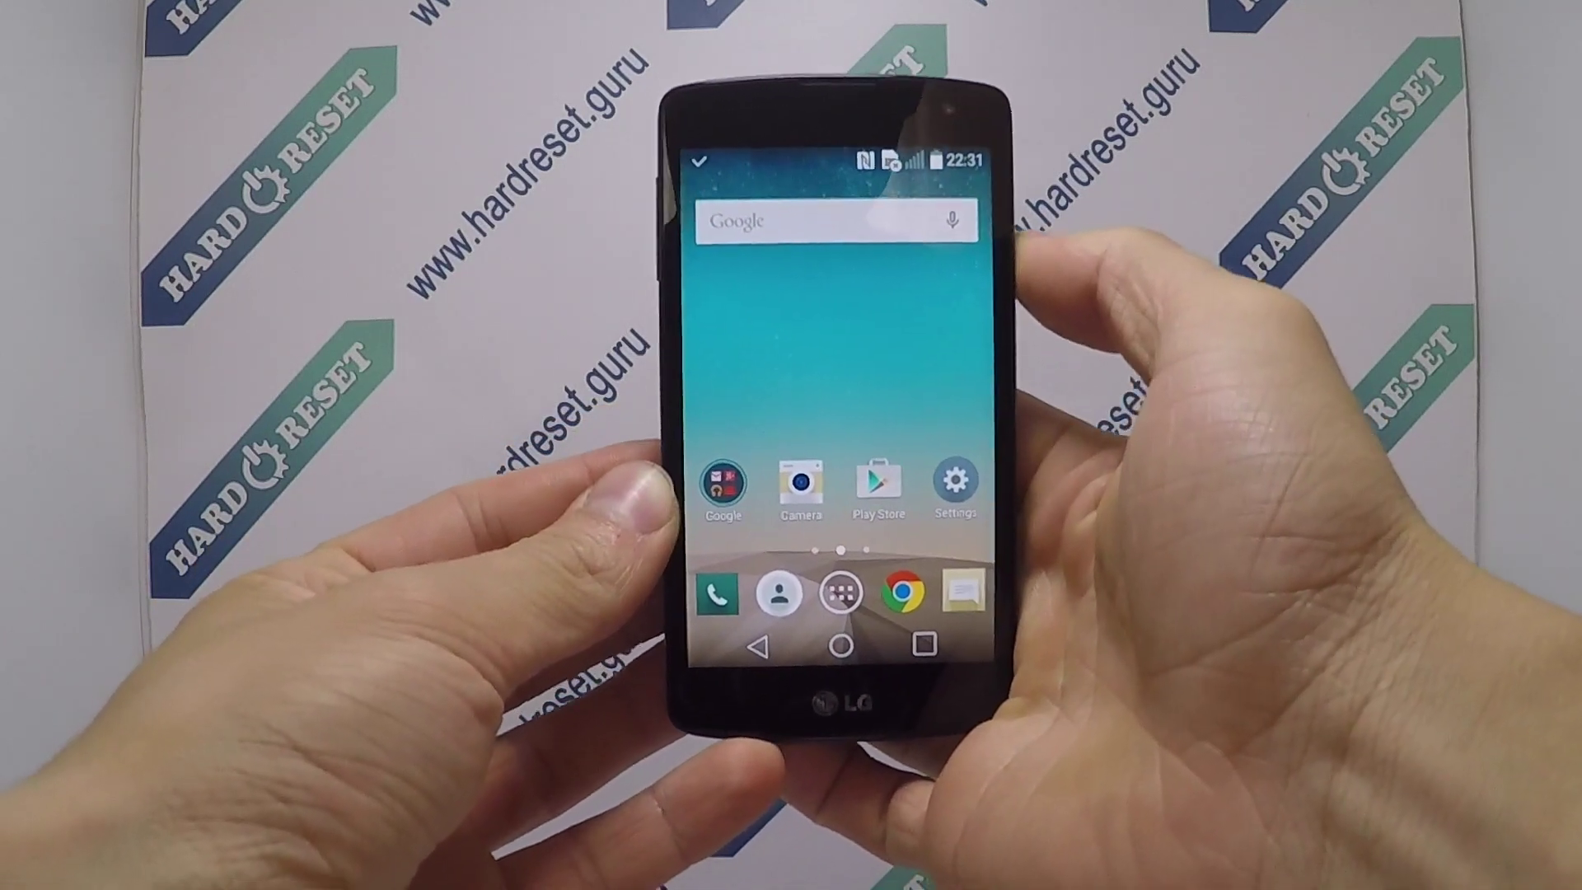
Power the LG L60 off from the phone's power options menu.
key(XF86PowerOff)
click(766, 335)
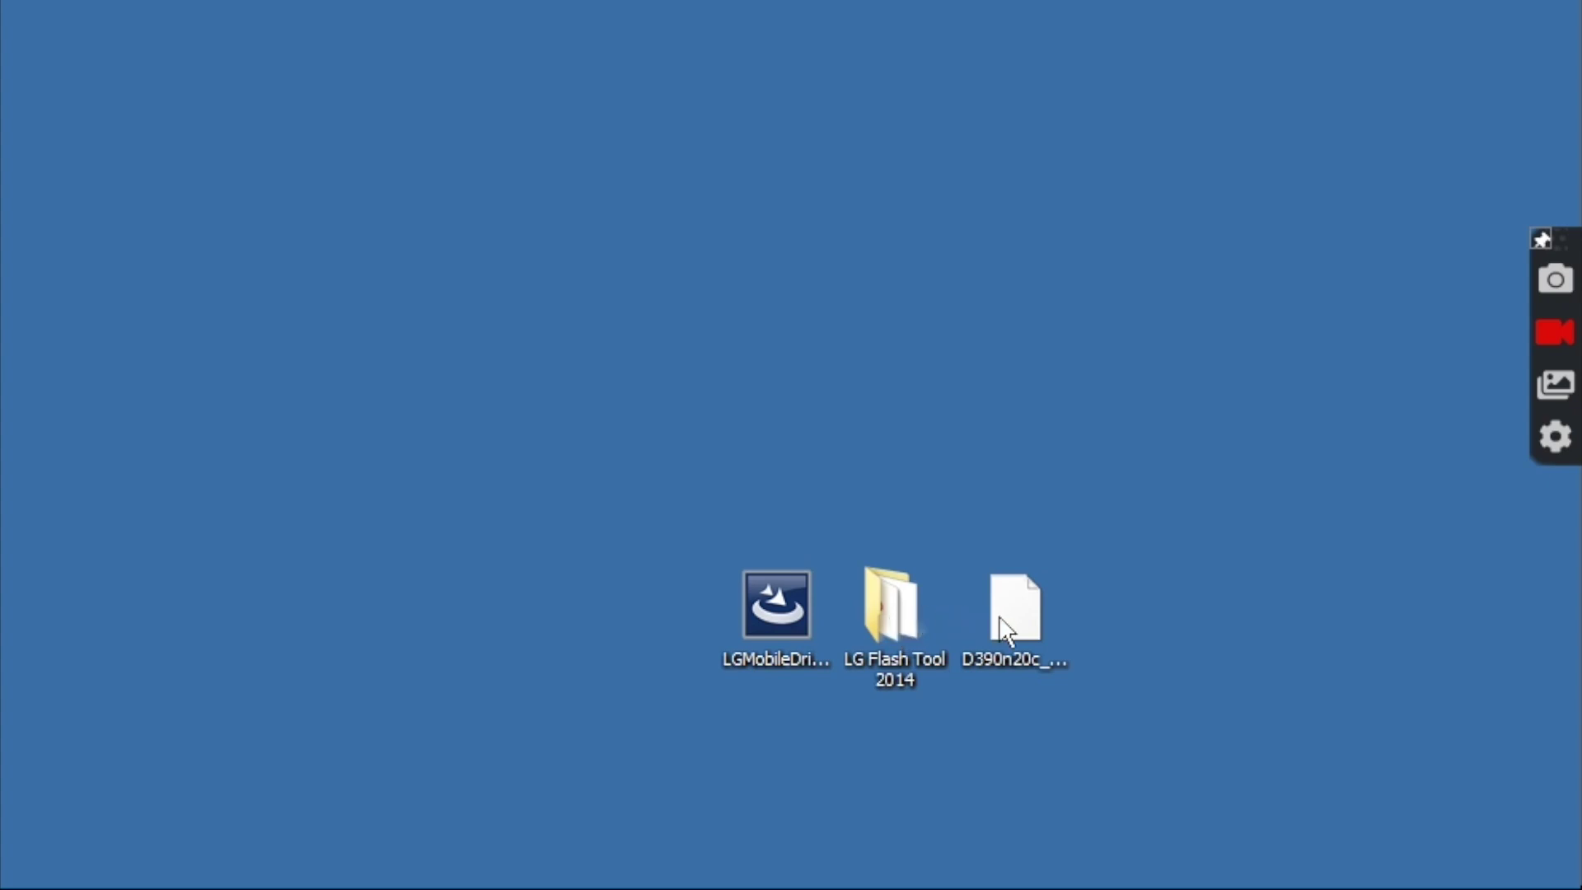
Run LG Flash Tool 2014, load D390n20c_00.kdz and bring up the CSE Flash window.
double_click(911, 613)
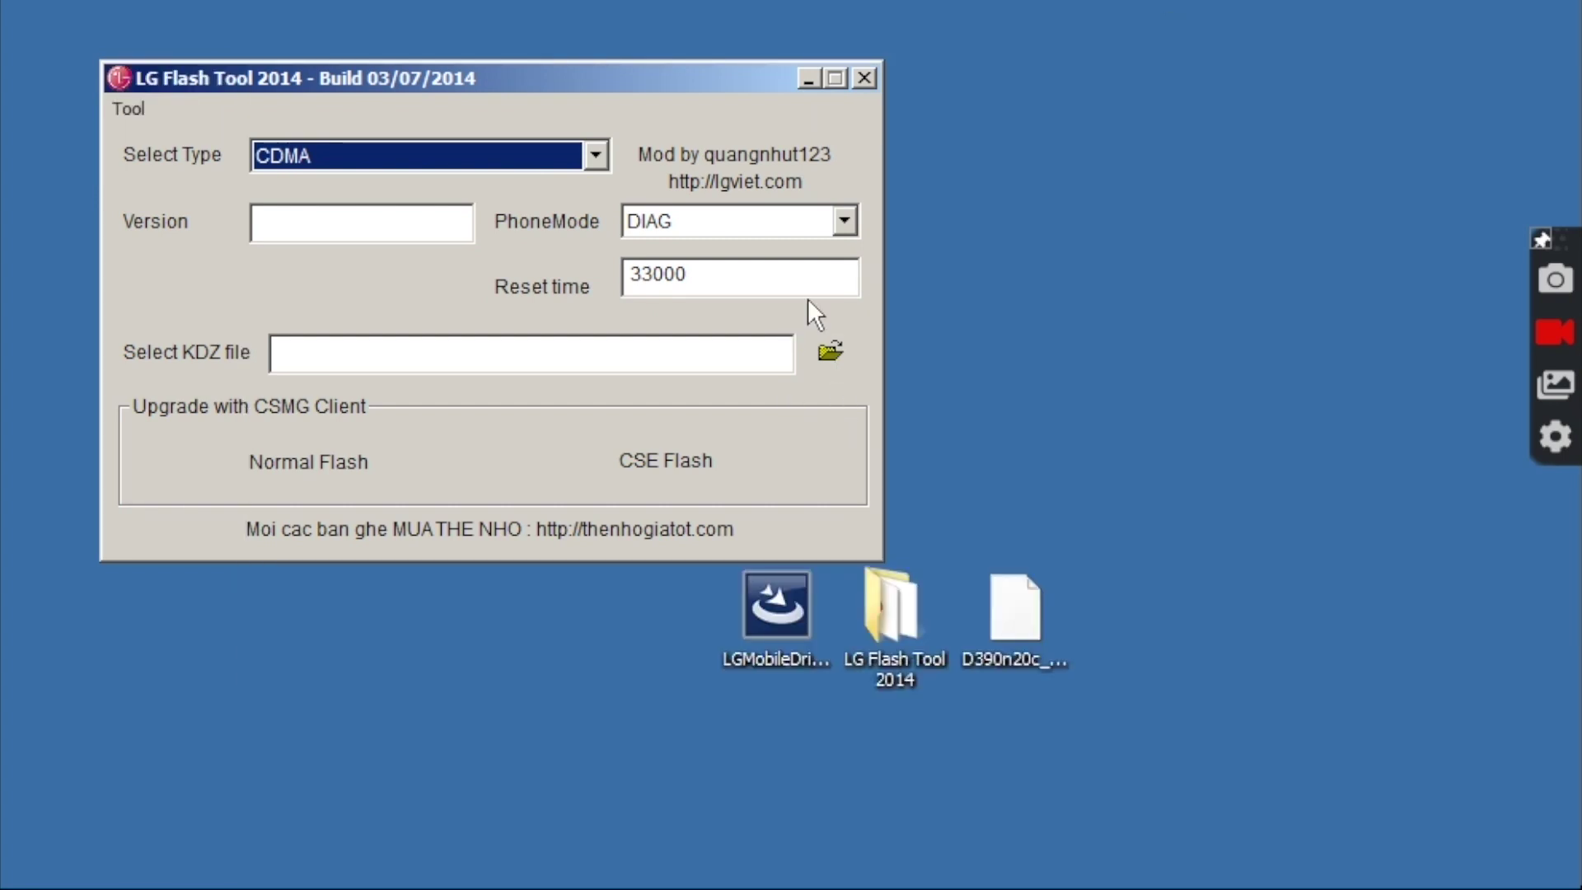
click(827, 358)
click(923, 805)
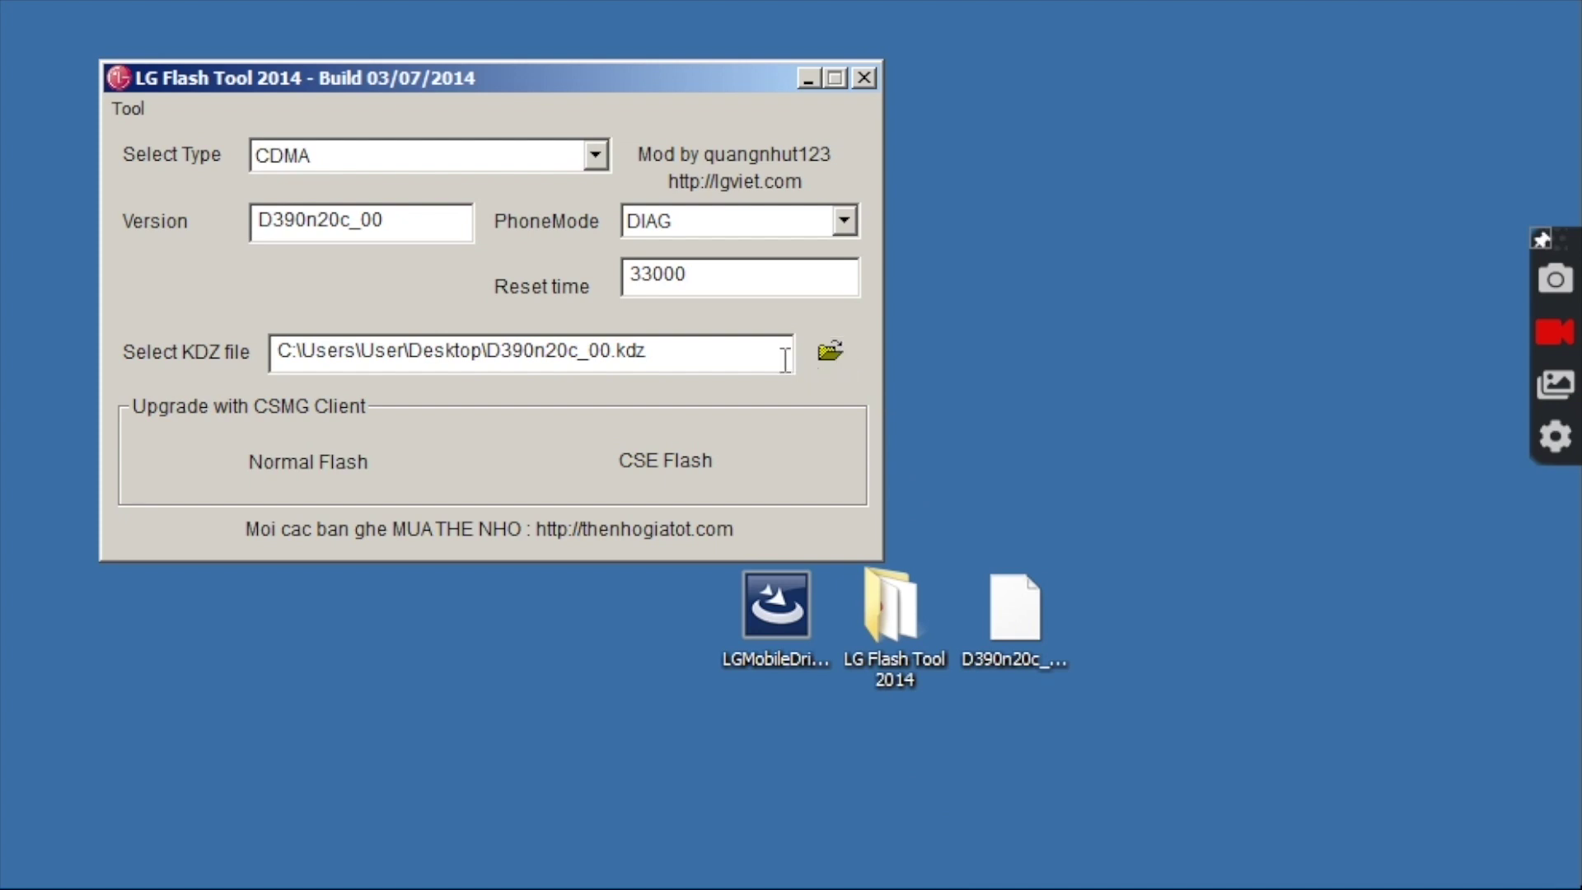
click(700, 461)
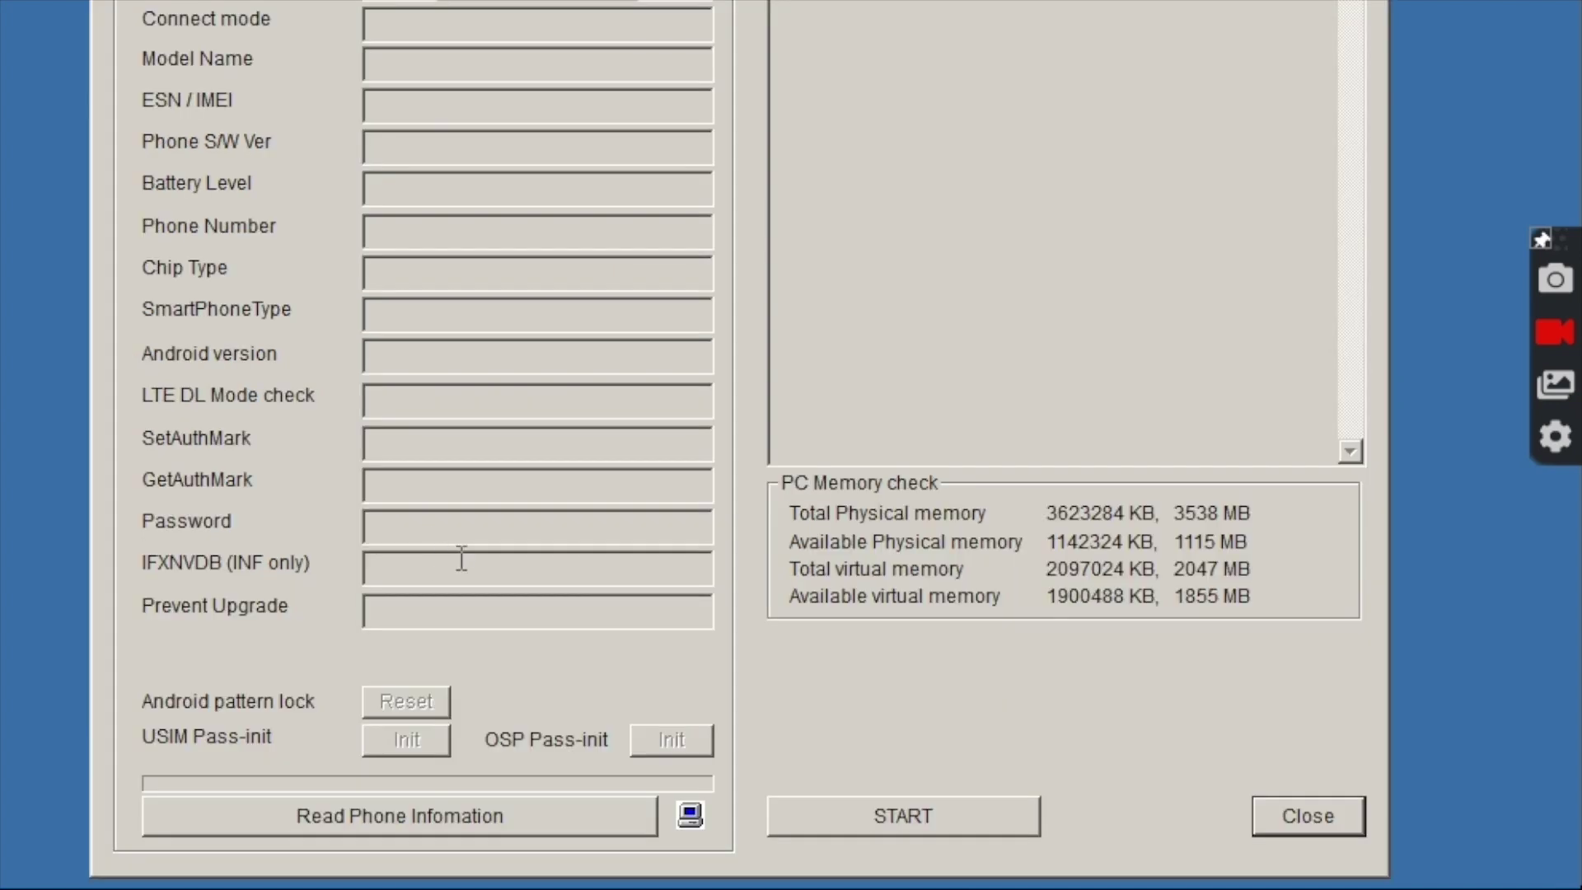
Start the flash and choose Different Country with English in Select Country & Language.
click(914, 816)
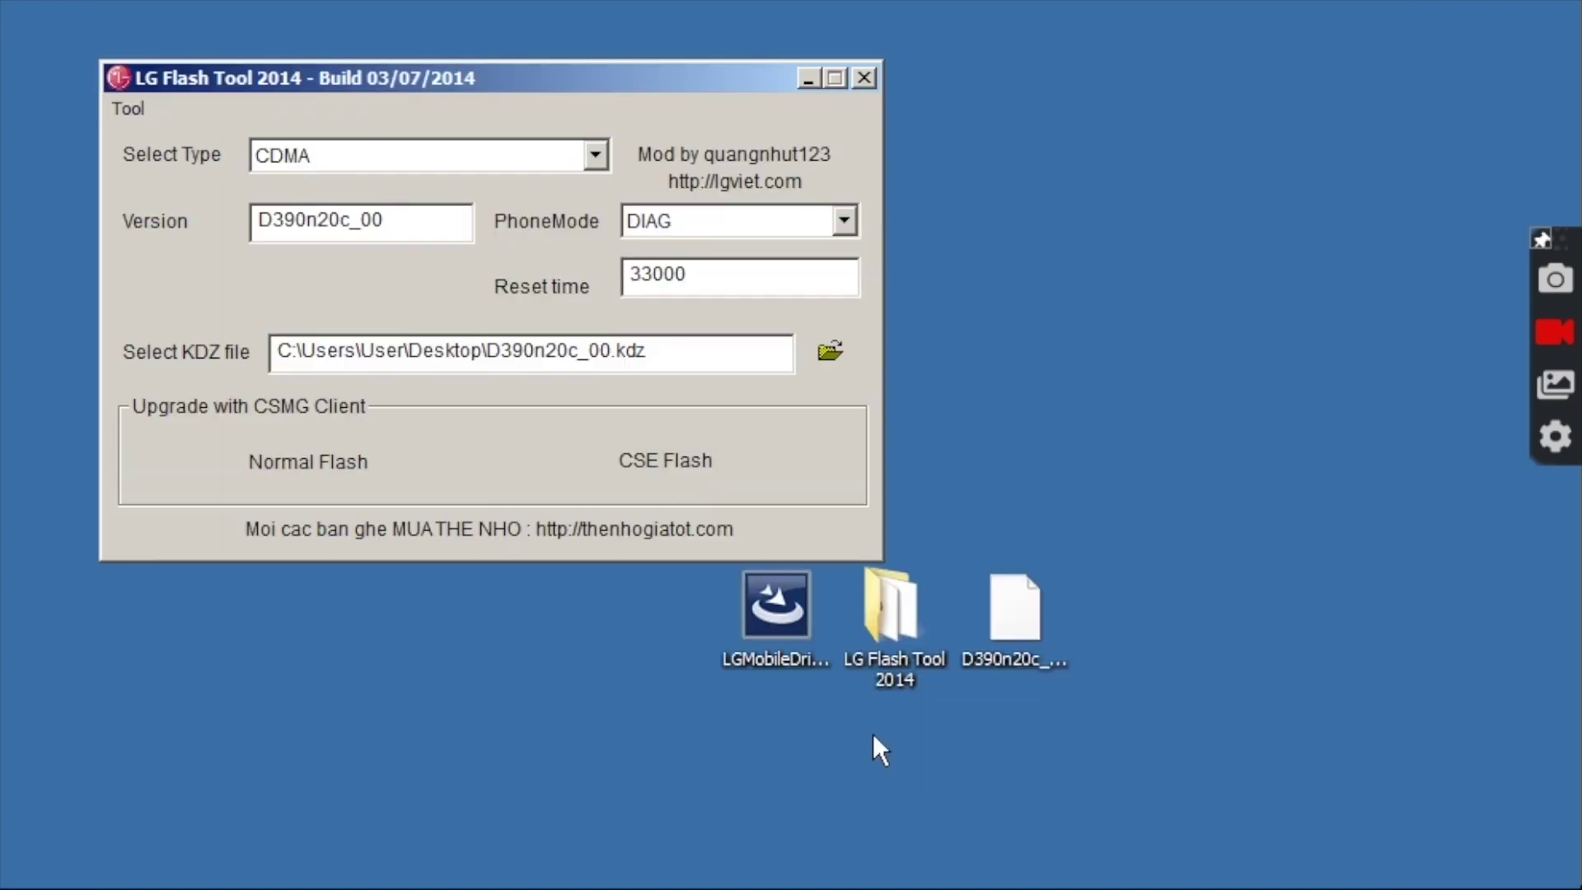
click(841, 457)
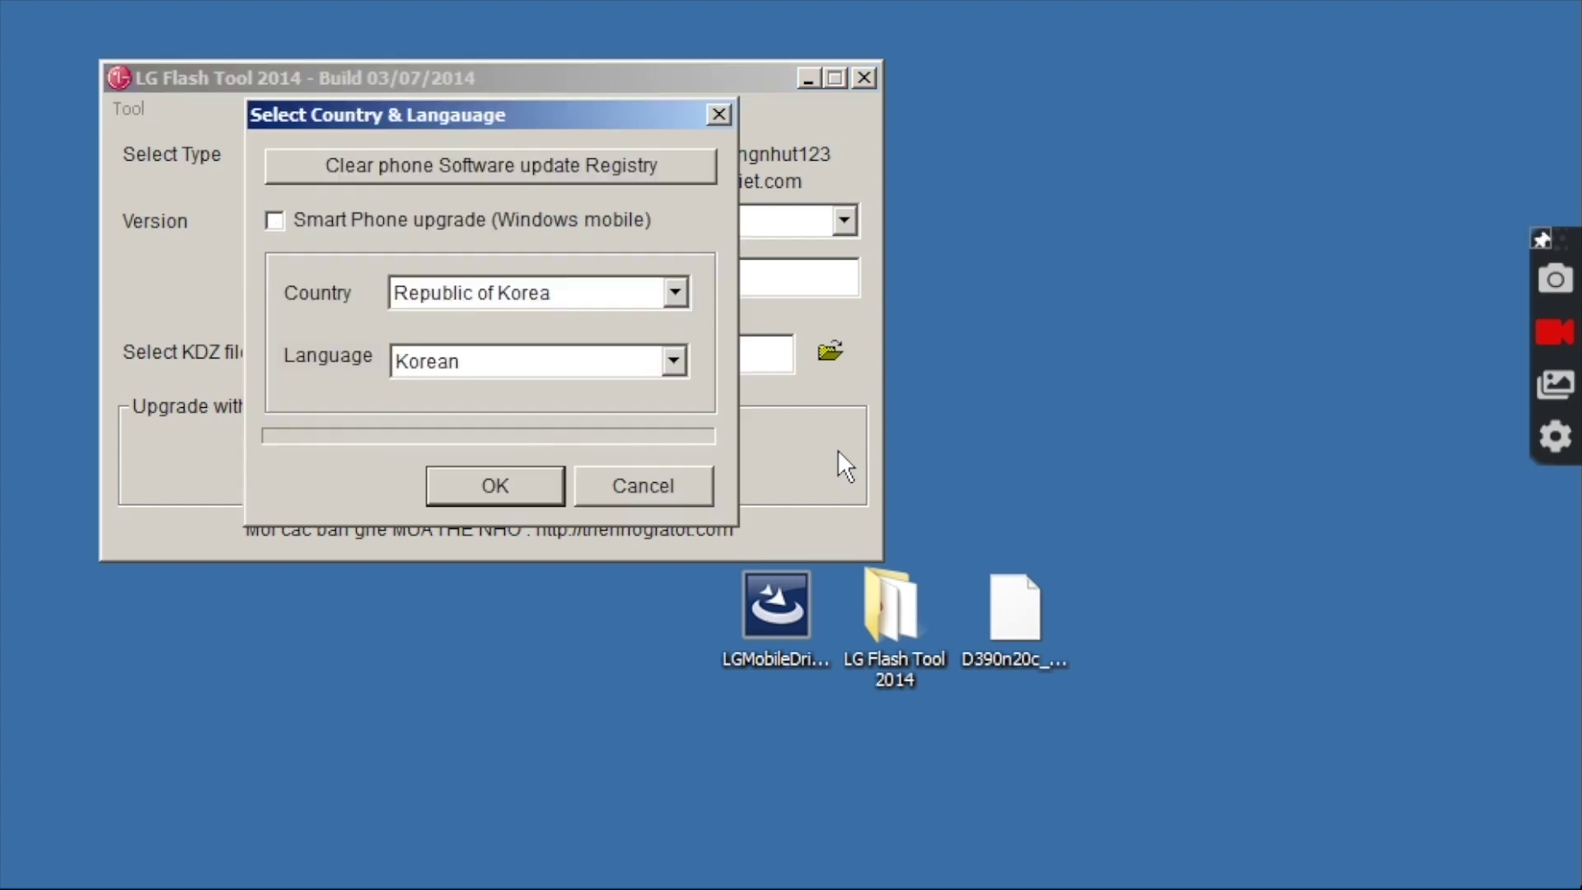
click(676, 300)
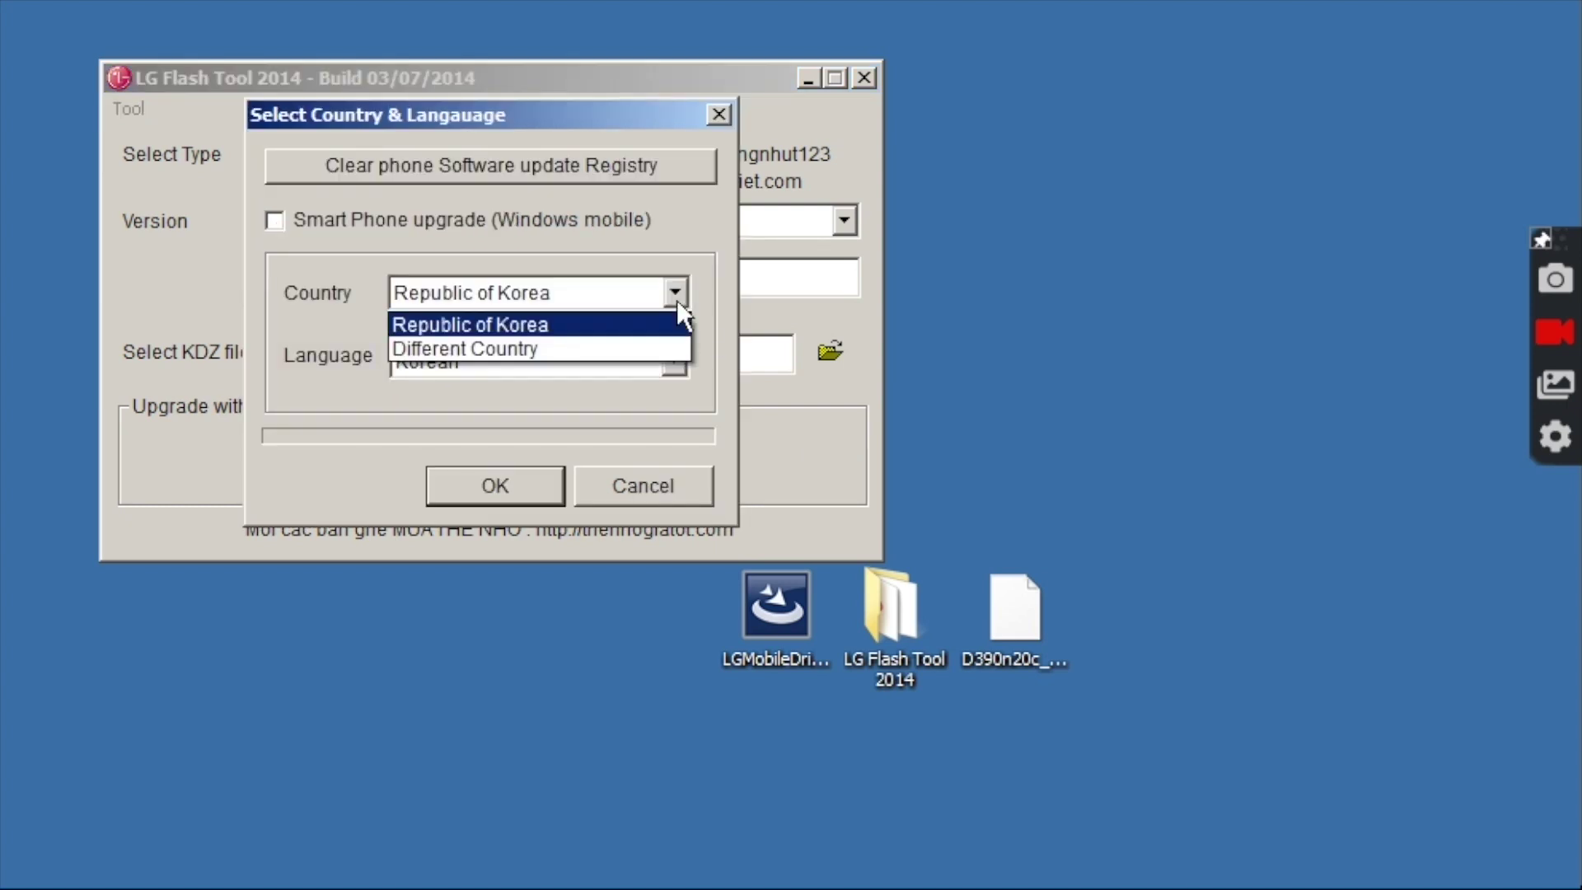
click(667, 349)
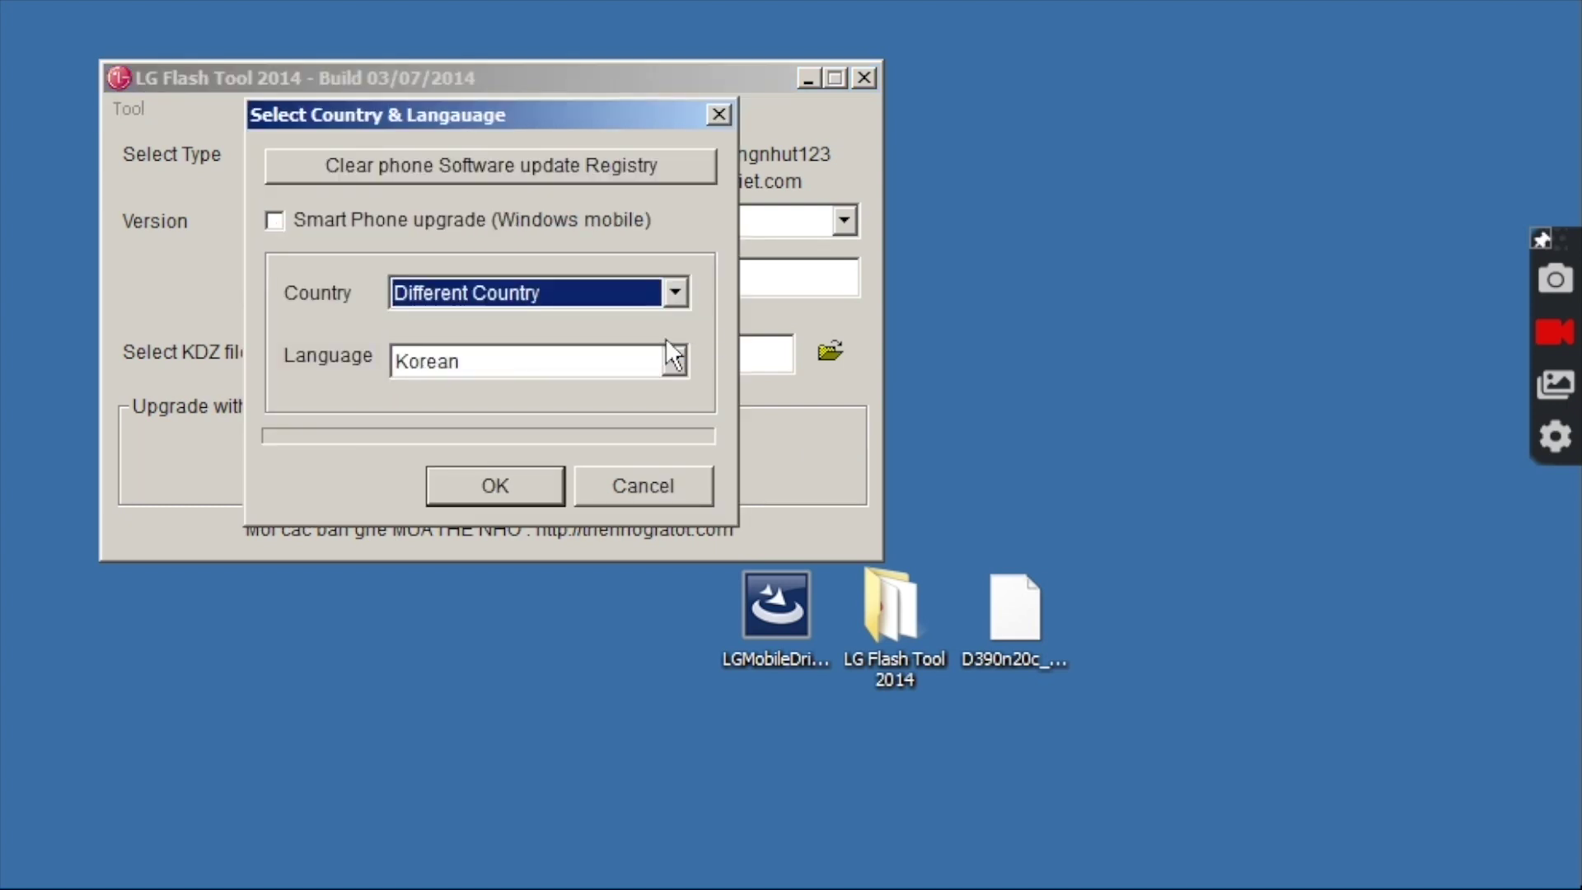
click(672, 360)
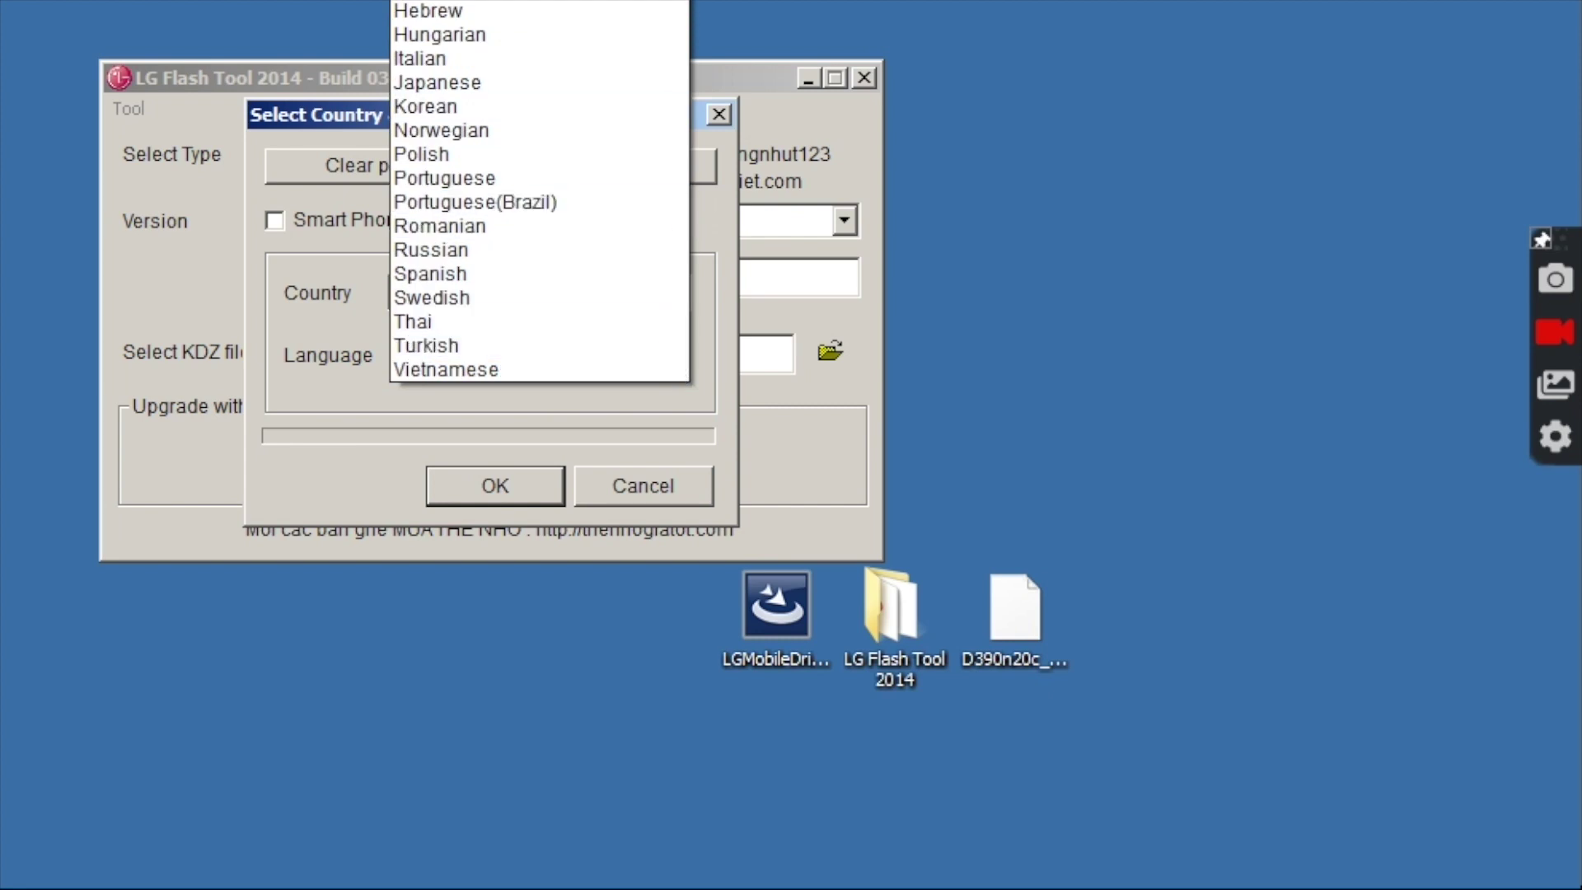
key(Escape)
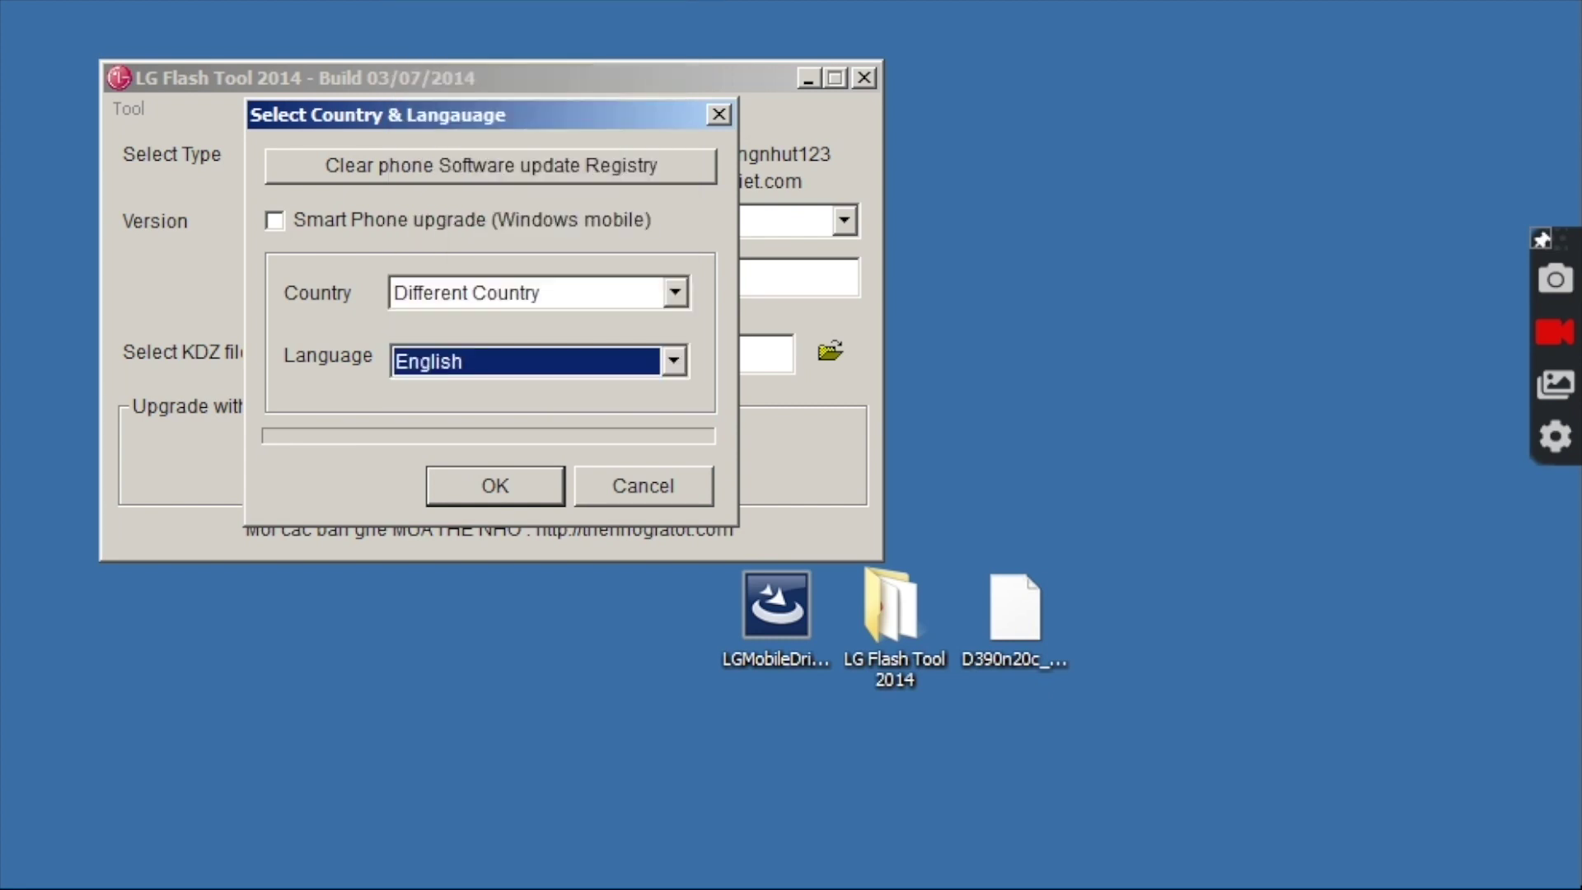